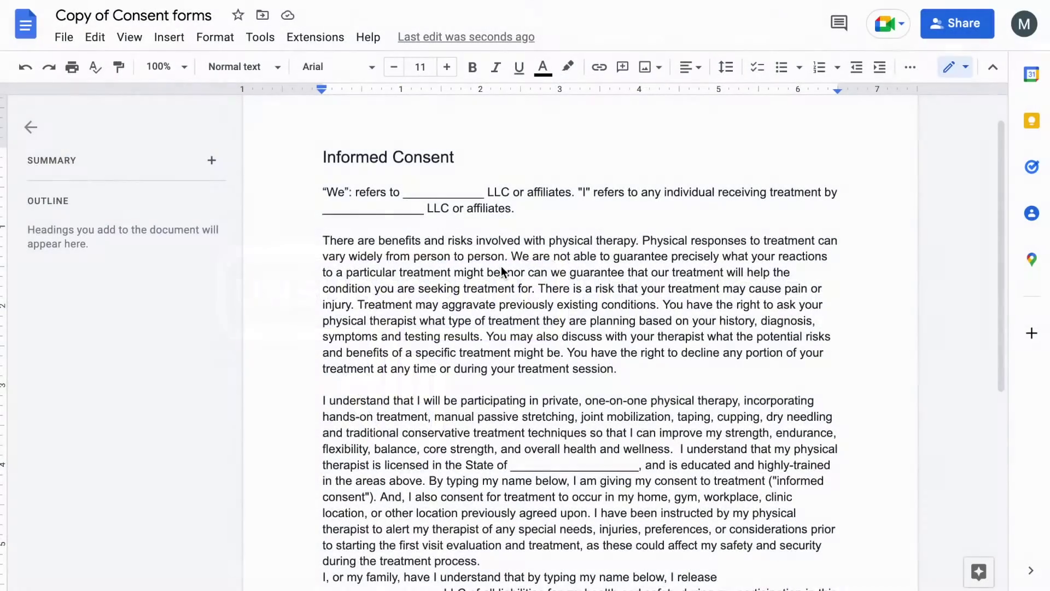
# Scroll to the Patient Signature, Date and Admin Signature lines at the end of the form
pyautogui.scroll(-2, 501, 268)
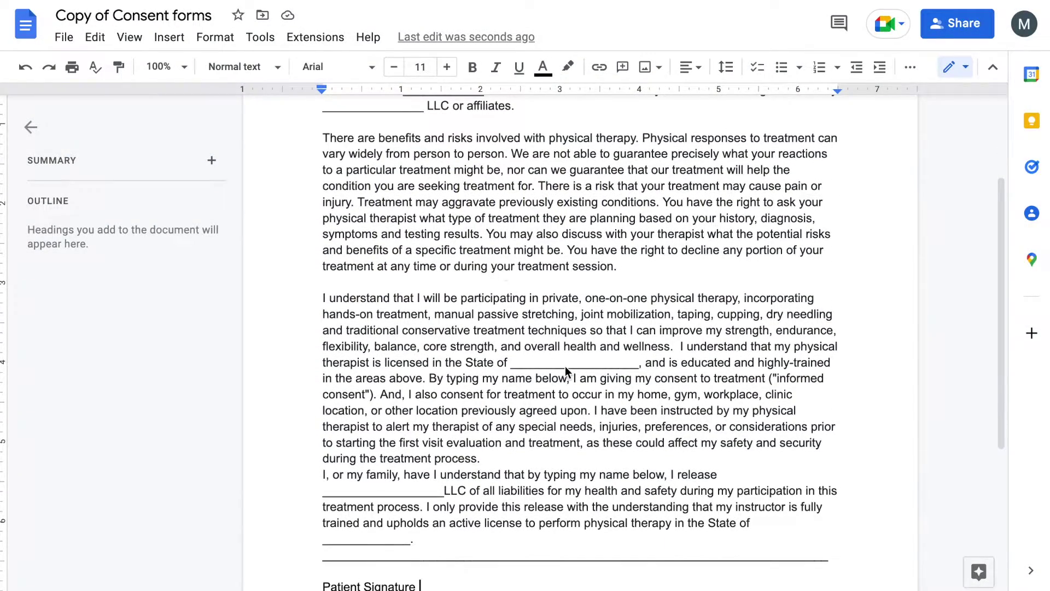
pyautogui.scroll(-3, 566, 366)
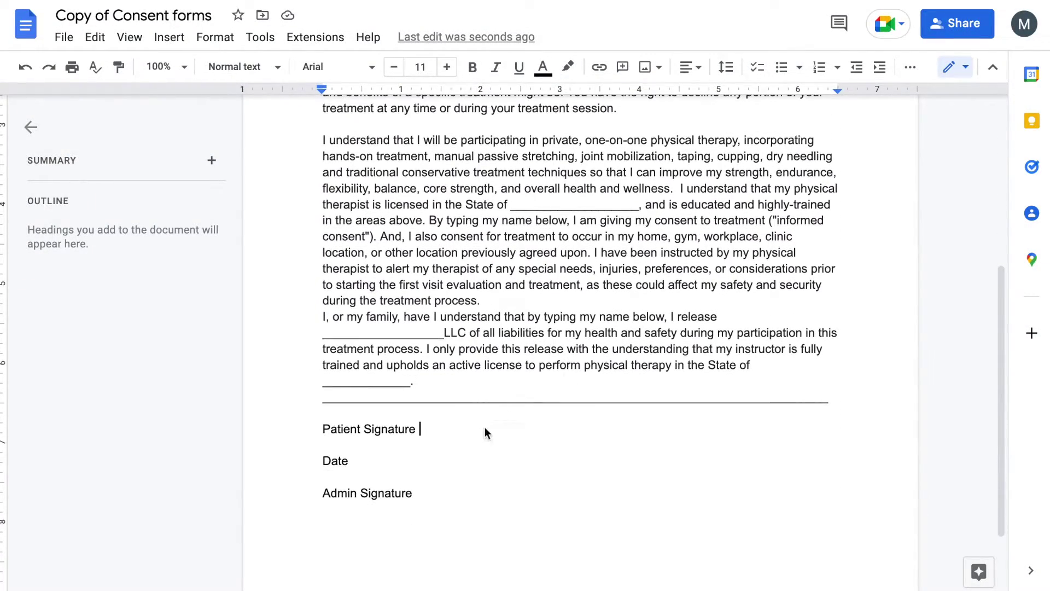
pyautogui.click(181, 45)
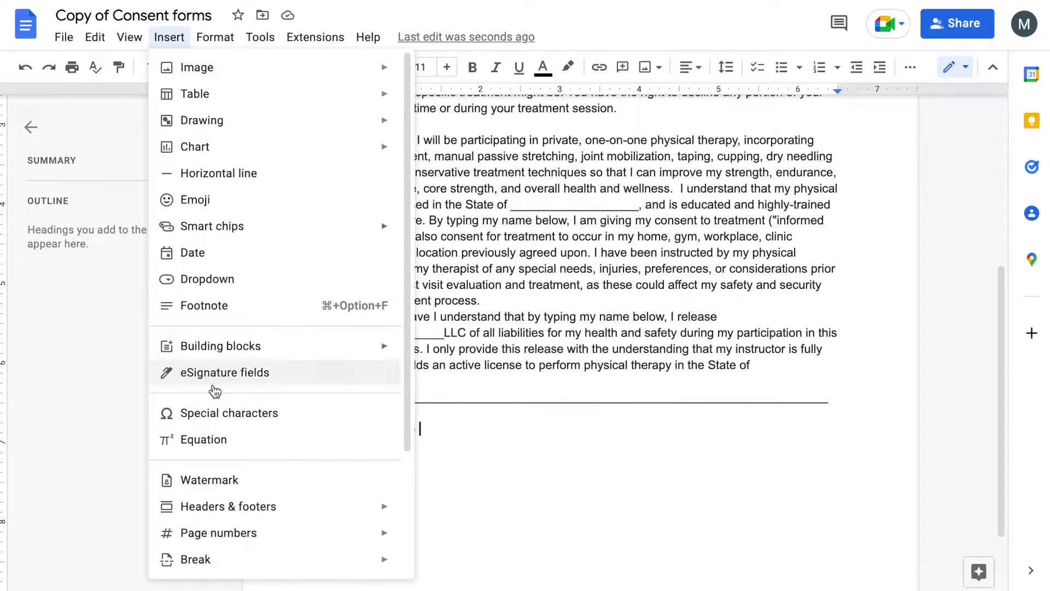
# Insert an eSignature Signature field after 'Patient Signature' and a Date signed field after 'Date'
pyautogui.click(243, 377)
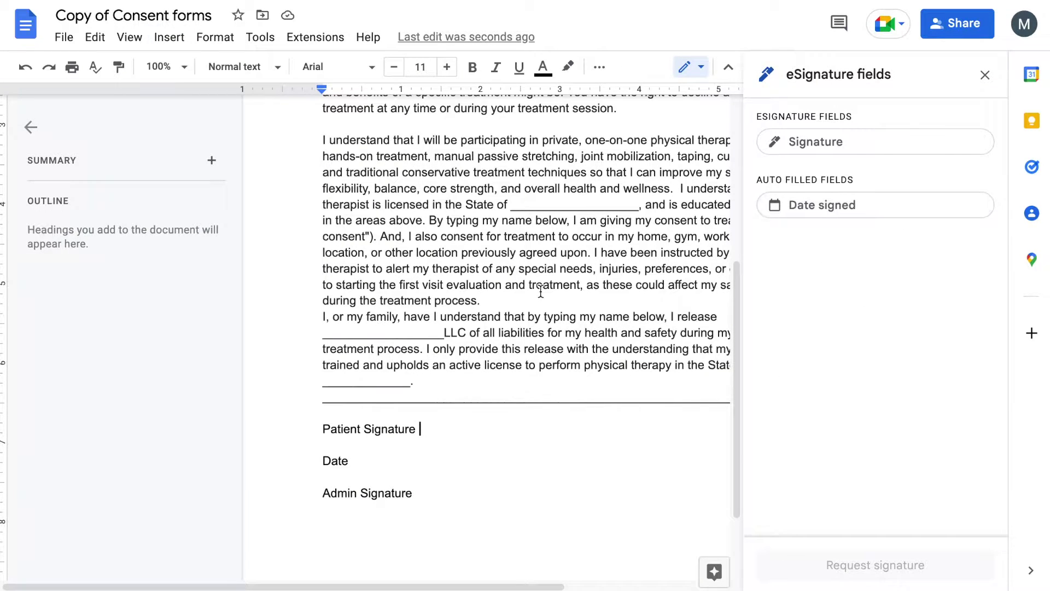
pyautogui.click(170, 37)
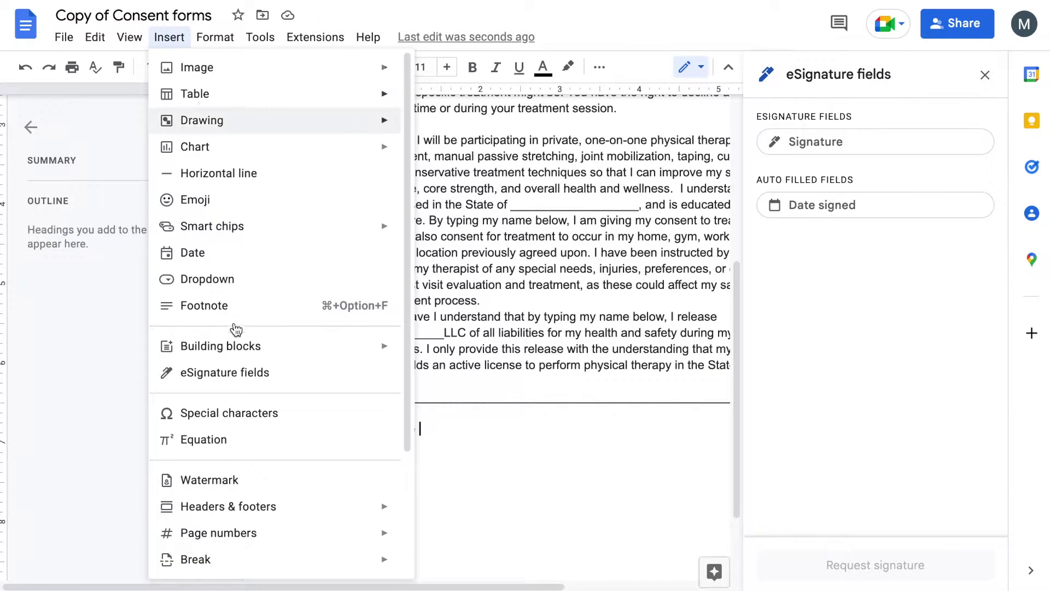
pyautogui.click(625, 396)
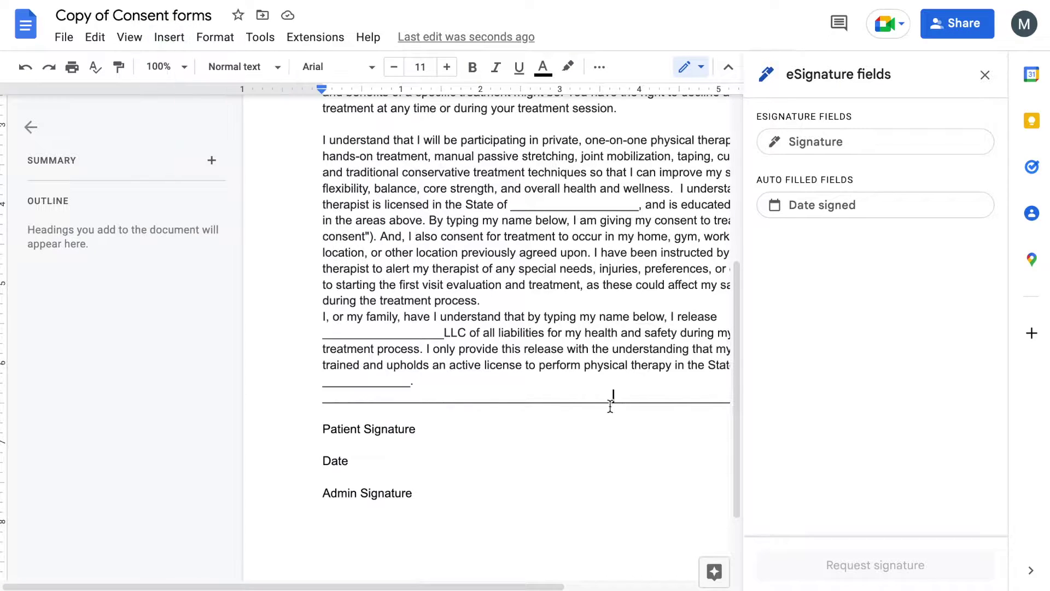
pyautogui.click(866, 145)
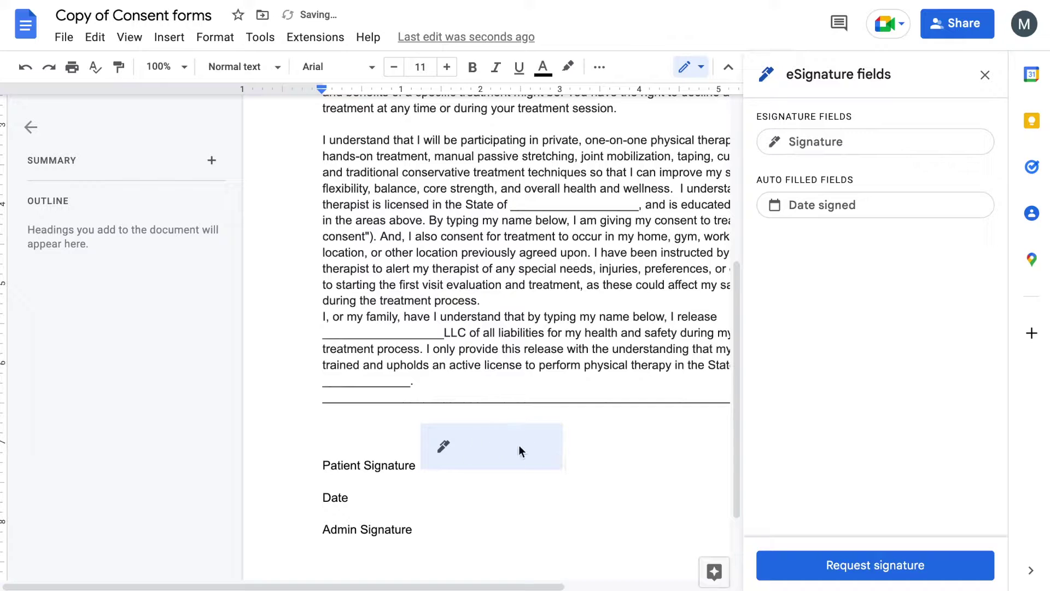
pyautogui.click(479, 481)
pyautogui.click(477, 492)
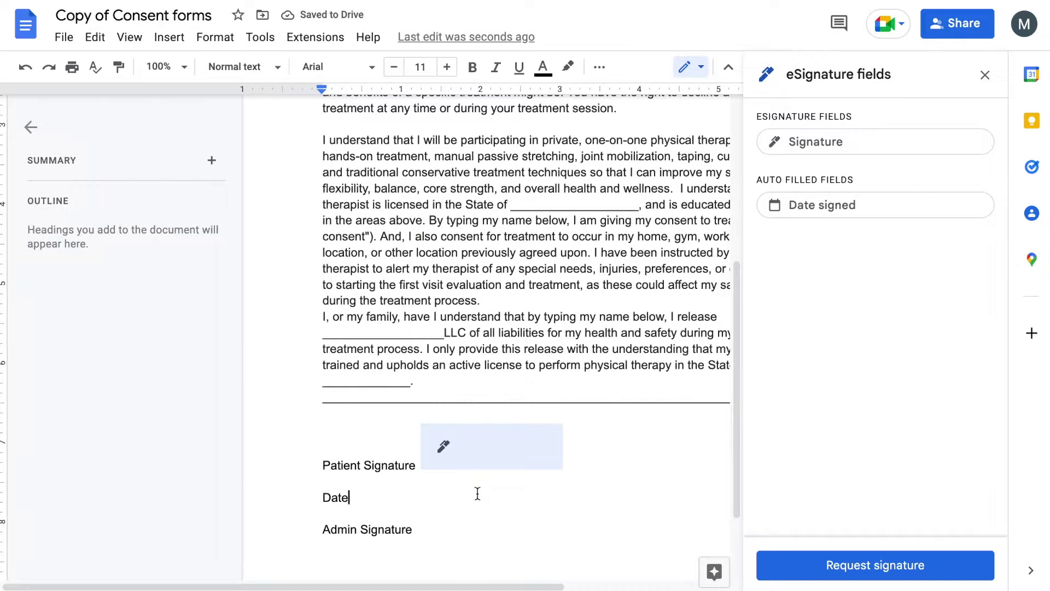
pyautogui.click(858, 206)
pyautogui.scroll(-1, 529, 493)
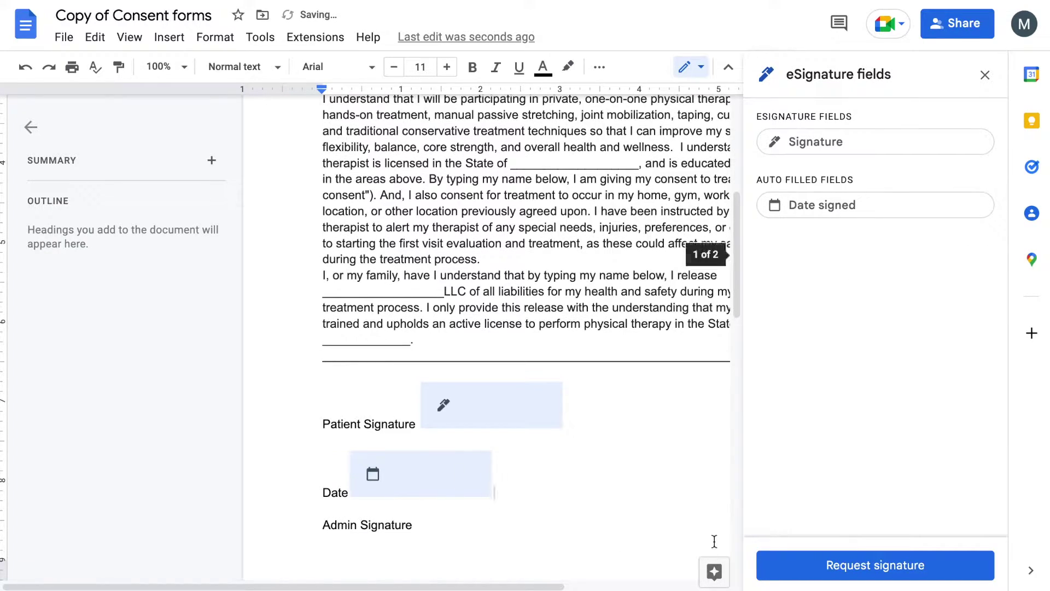
# Request a signature from the recipient, picking their email address from the suggestions
pyautogui.click(815, 560)
pyautogui.click(378, 171)
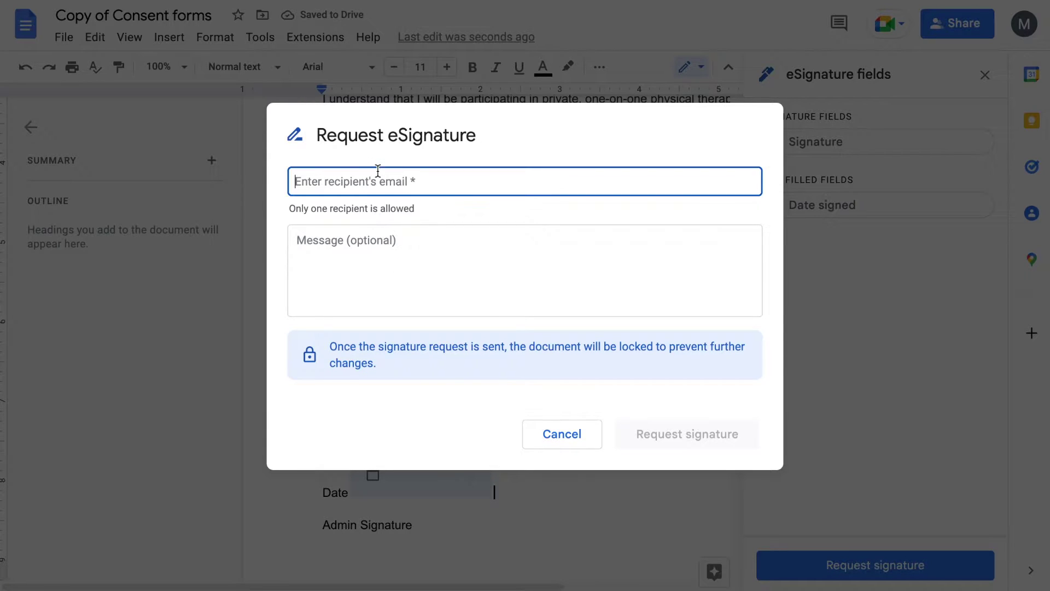
pyautogui.write('max')
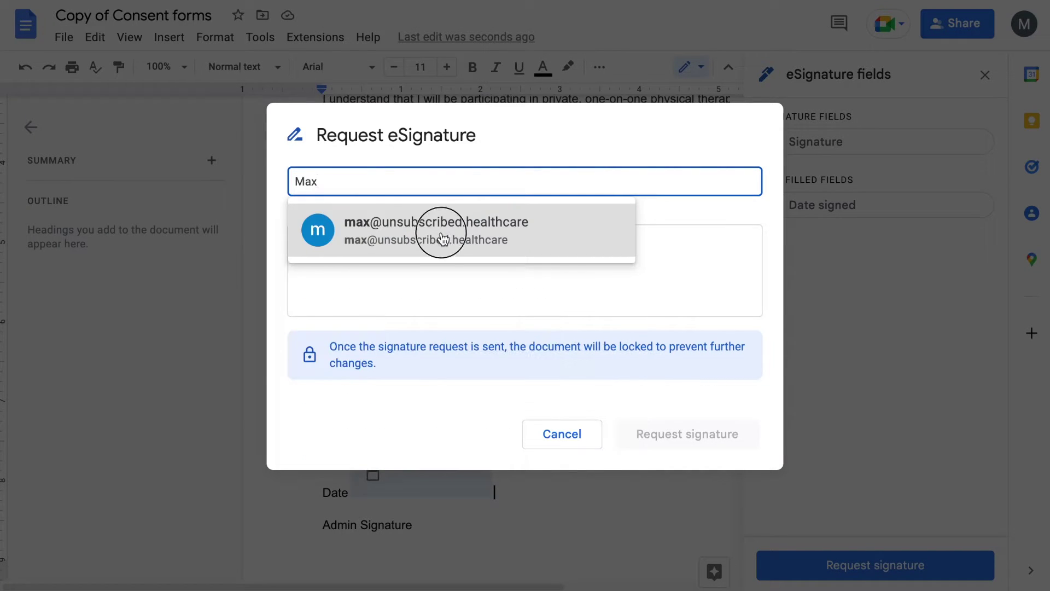
pyautogui.click(441, 236)
pyautogui.click(418, 243)
pyautogui.click(409, 221)
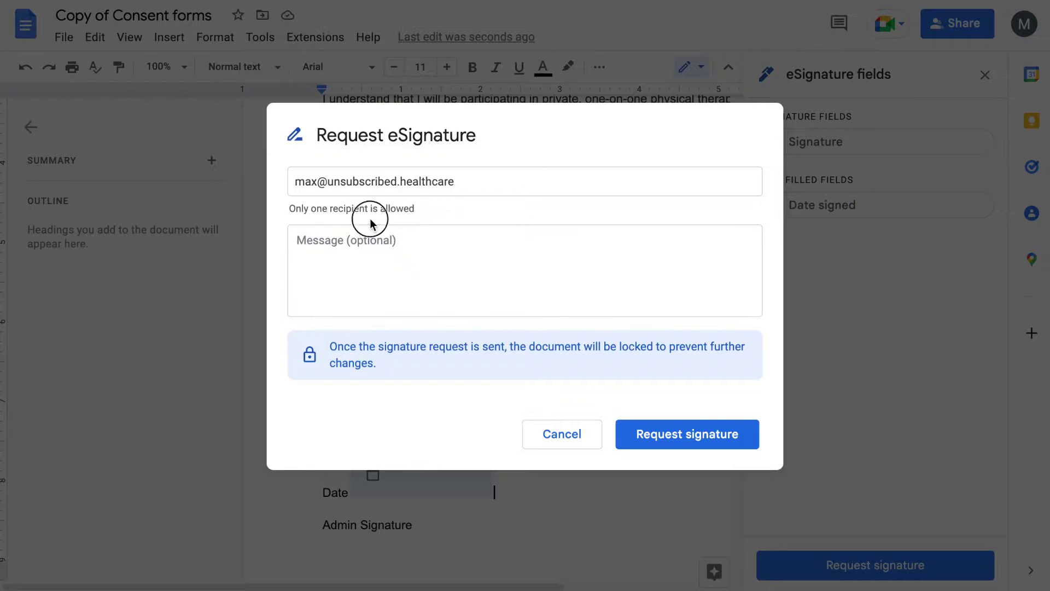
pyautogui.click(414, 240)
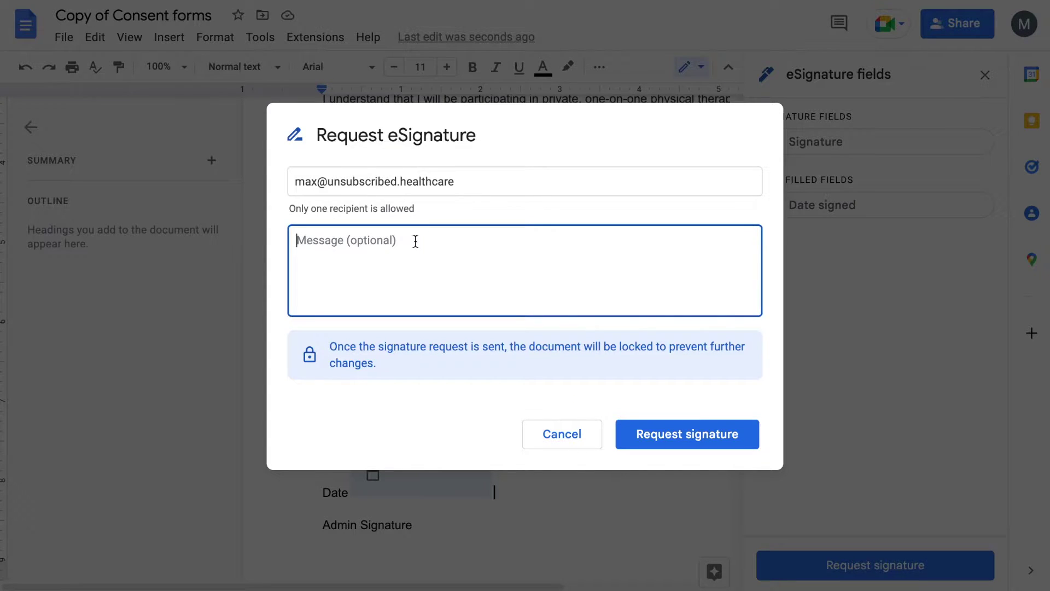
pyautogui.click(692, 437)
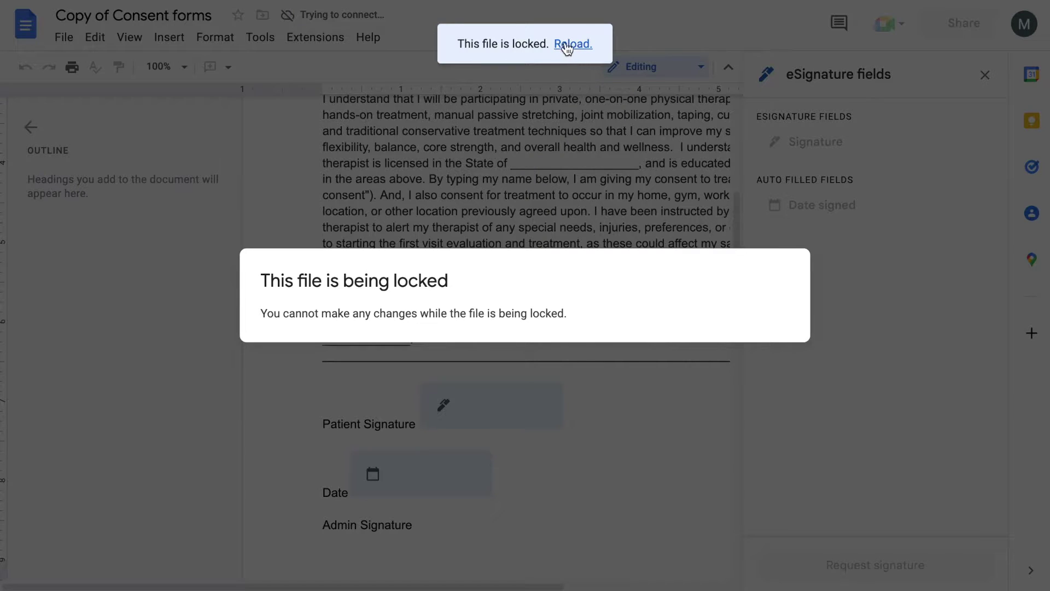
# Reload the consent form from the 'This file is locked' notice
pyautogui.click(567, 49)
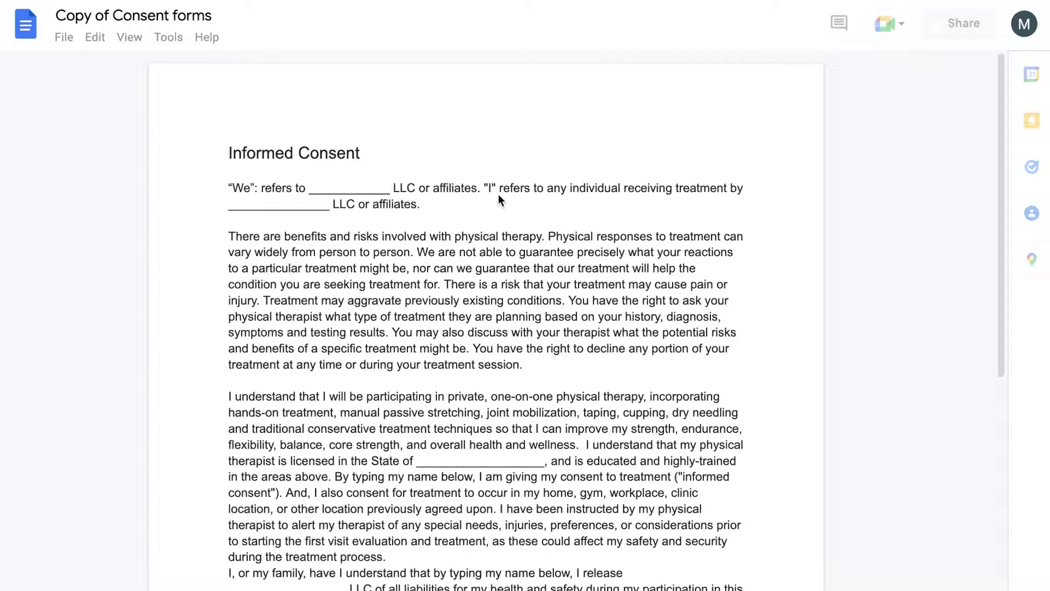
# Review the locked form marked 'Signature pending', then switch to the Gmail tab
pyautogui.scroll(-2, 481, 228)
pyautogui.scroll(-1, 480, 228)
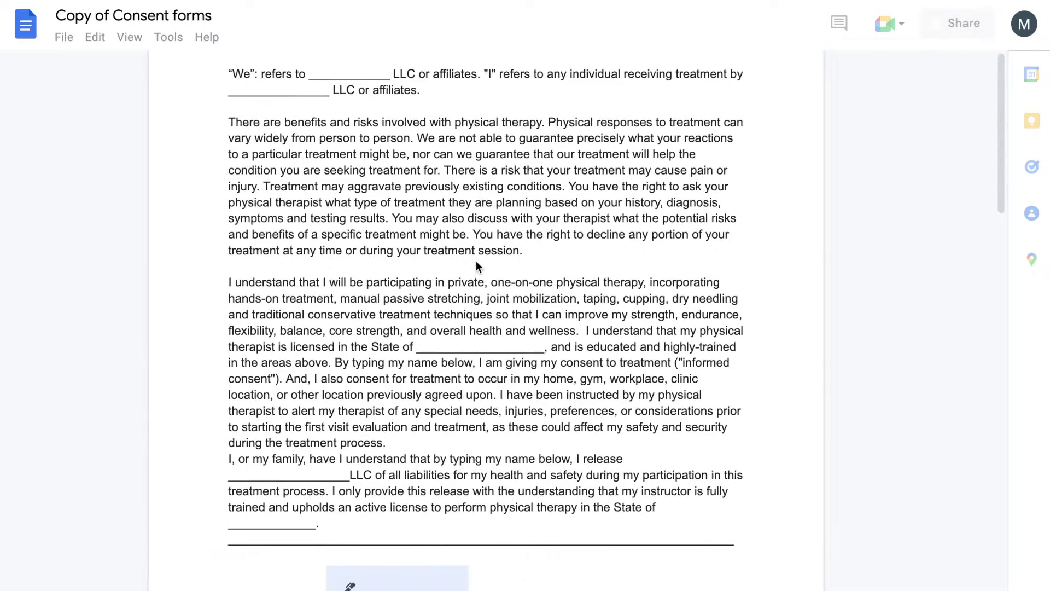
pyautogui.scroll(-1, 479, 236)
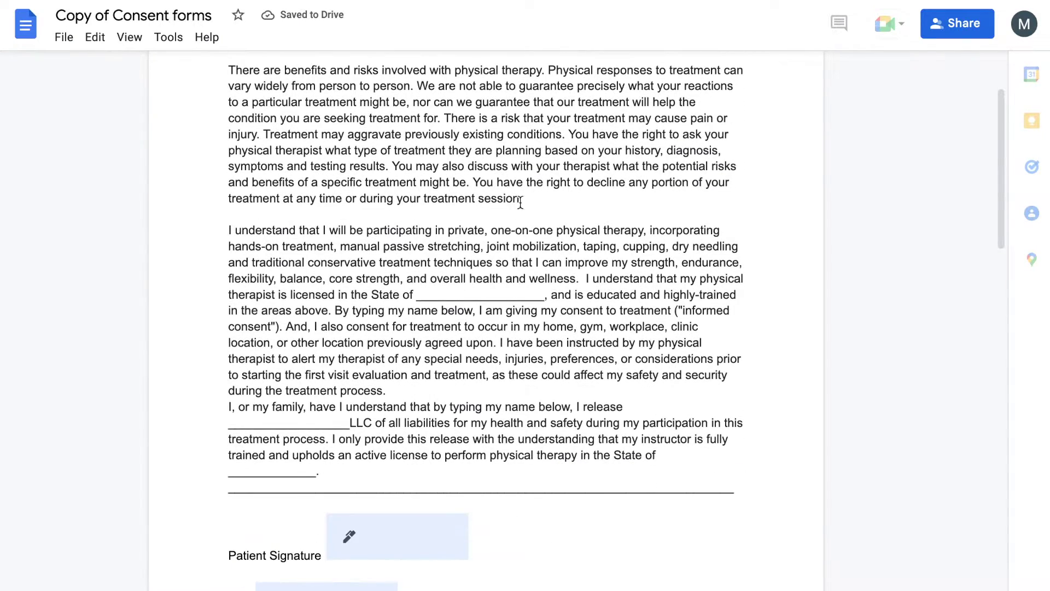
pyautogui.scroll(-3, 528, 211)
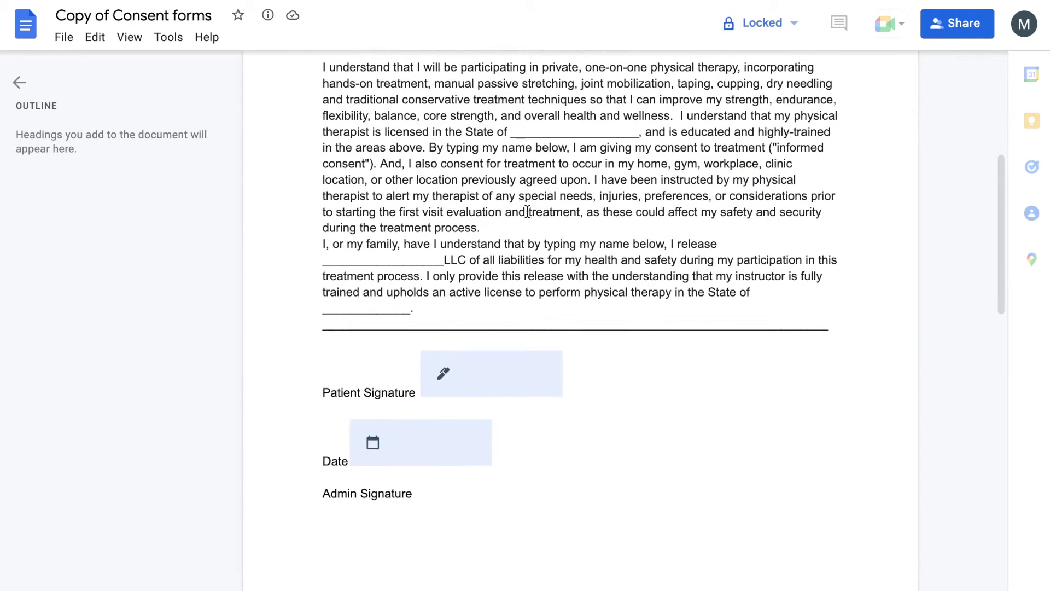
pyautogui.scroll(1, 527, 211)
pyautogui.scroll(3, 527, 226)
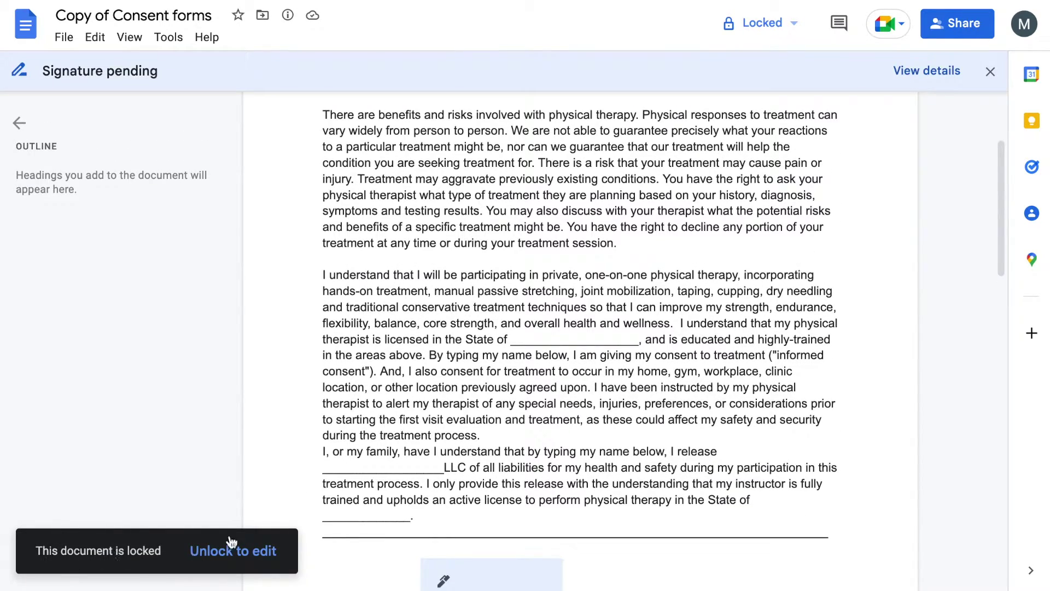
pyautogui.moveTo(539, 196); pyautogui.dragTo(546, 363)
pyautogui.click(546, 362)
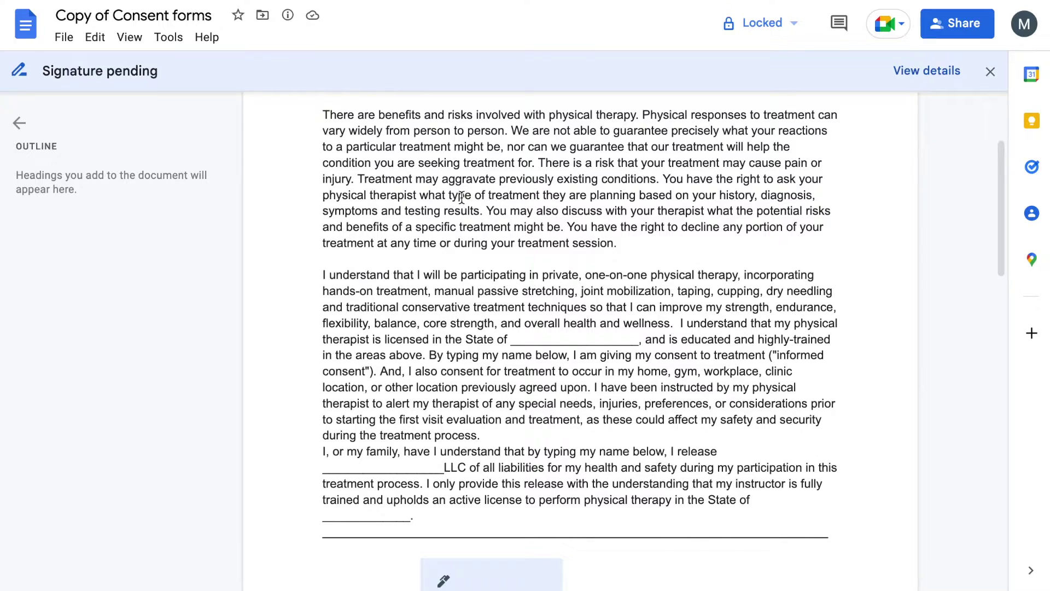
pyautogui.scroll(3, 463, 191)
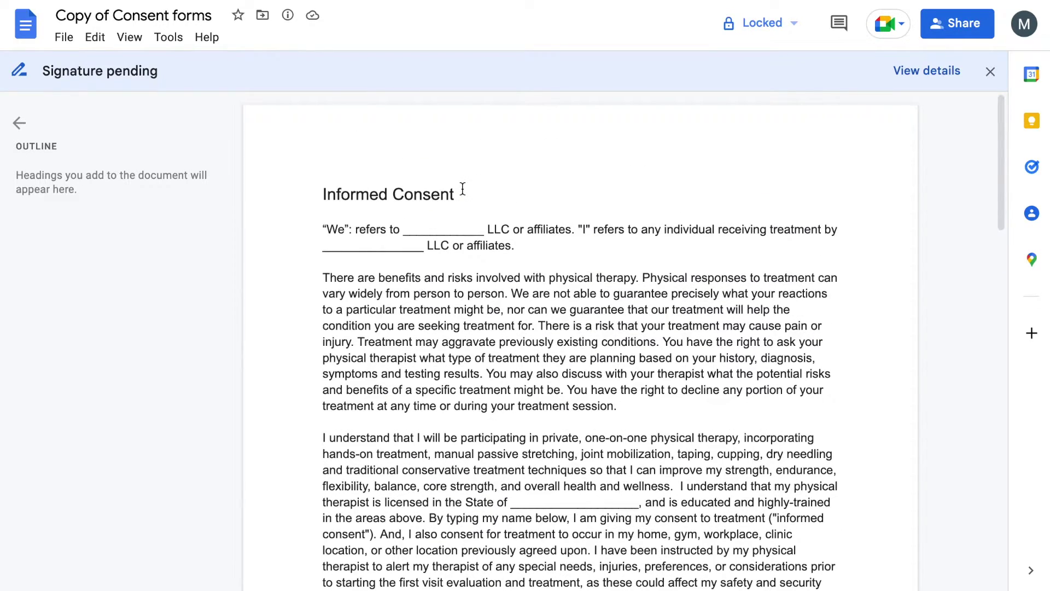
pyautogui.hotkey('ctrl', 'Left')
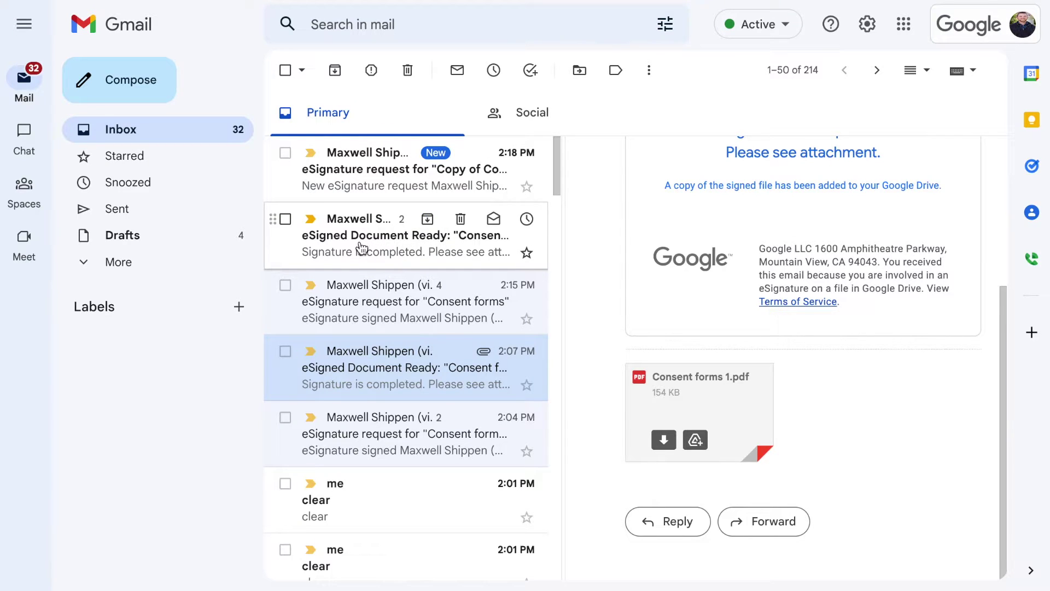
# Open the top 'eSignature request' email and find its Open button
pyautogui.click(365, 198)
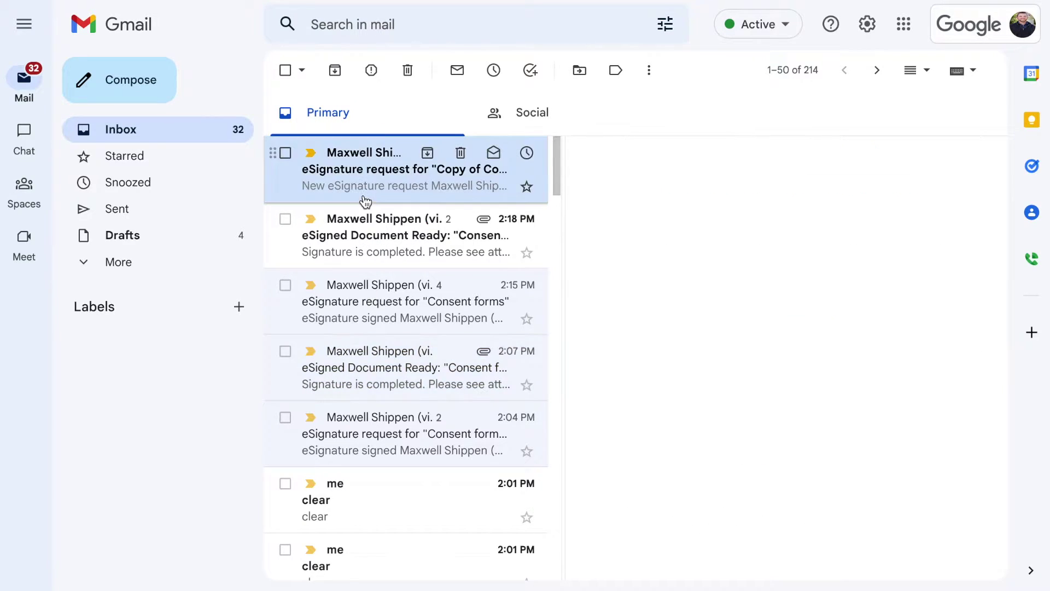
pyautogui.scroll(-5, 797, 413)
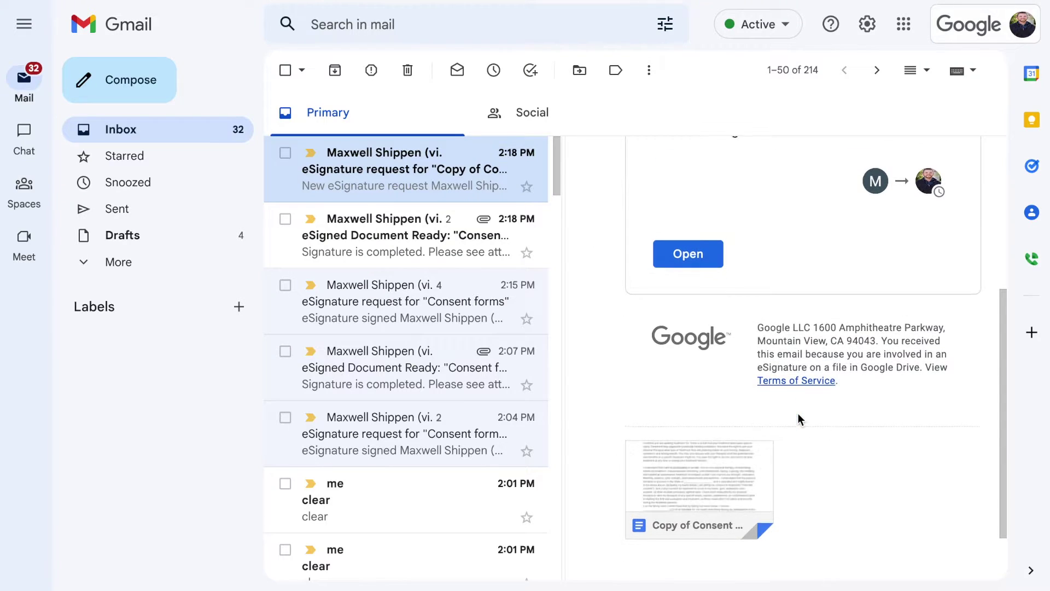
pyautogui.scroll(2, 798, 412)
pyautogui.scroll(1, 796, 402)
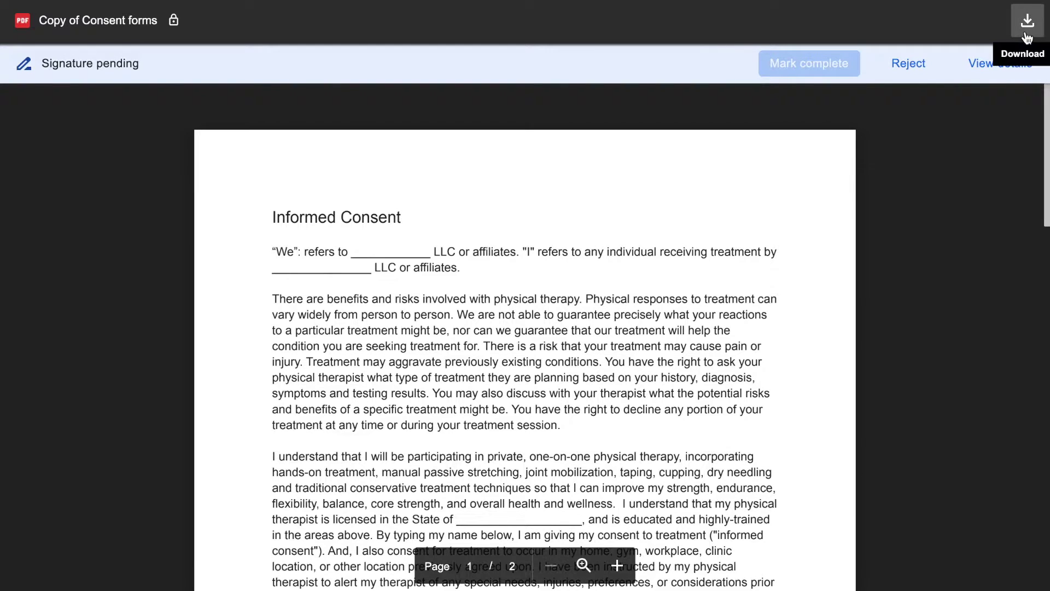
# Sign the Patient Signature field by typing the signer's full name as the adopted signature
pyautogui.scroll(-10, 659, 261)
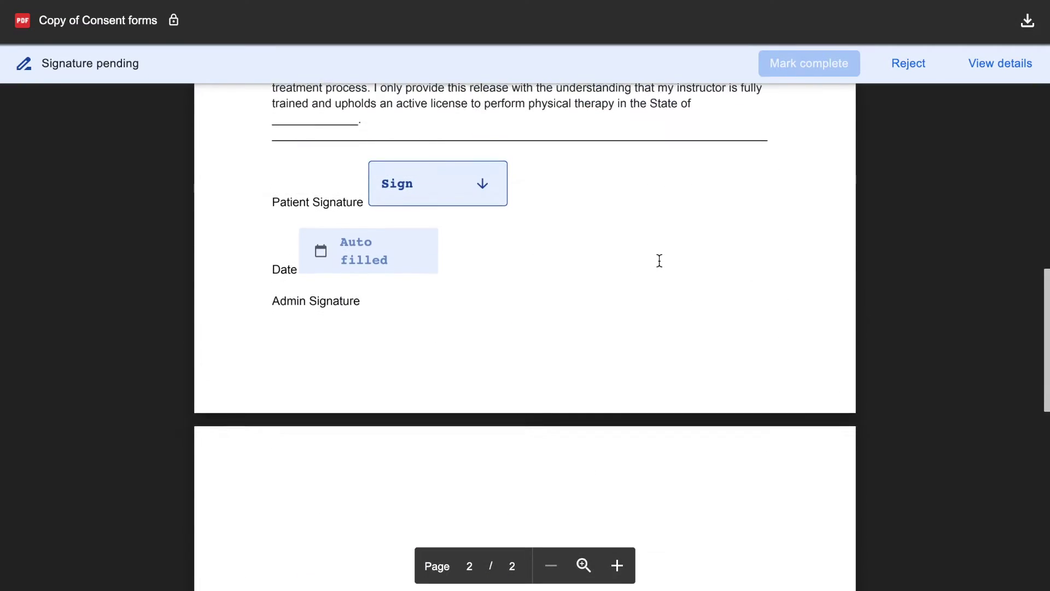
pyautogui.scroll(3, 504, 206)
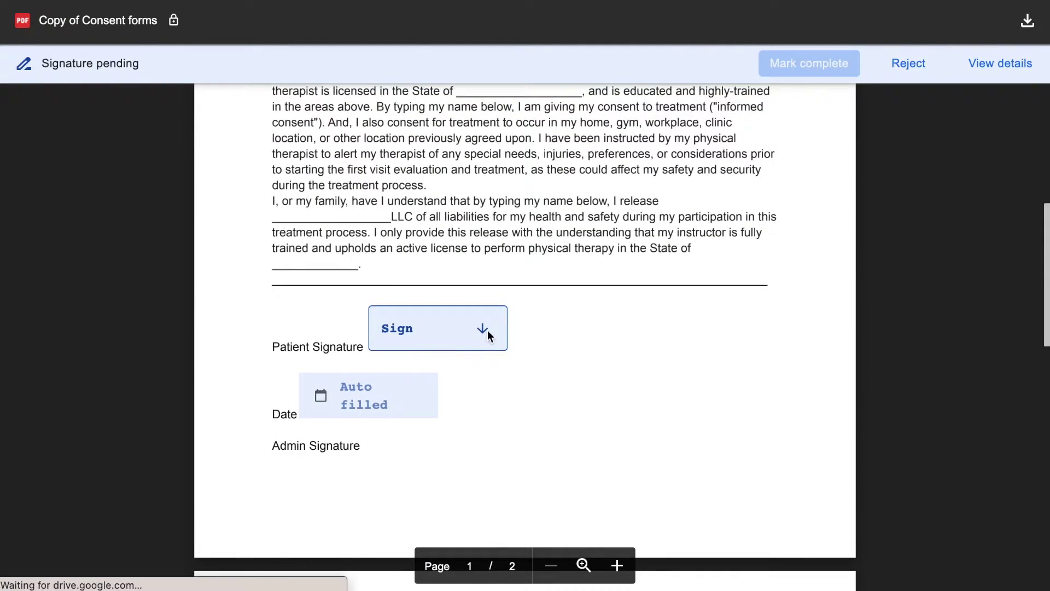
pyautogui.click(487, 330)
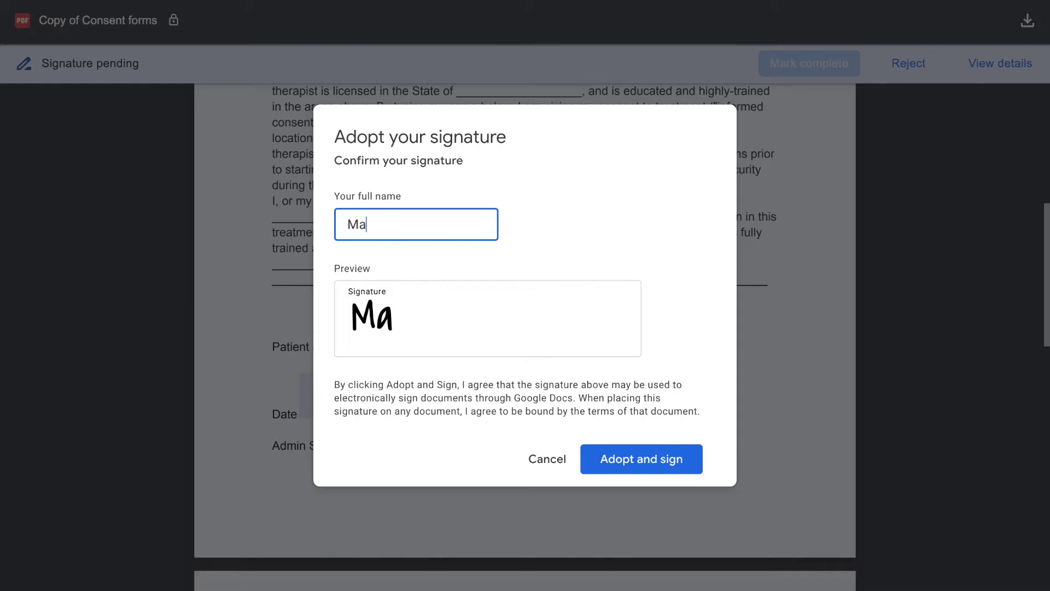
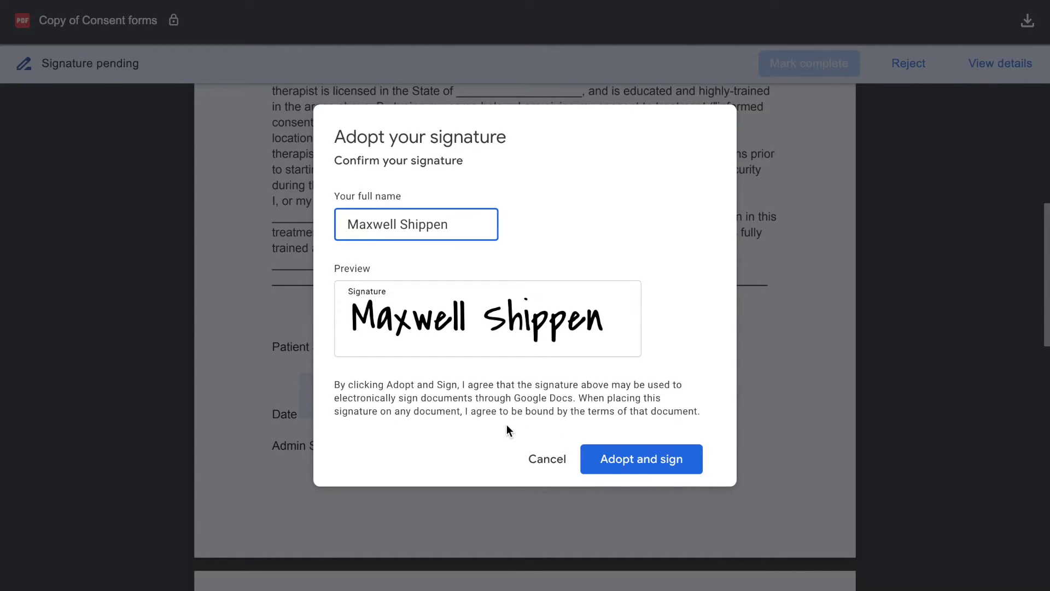
pyautogui.click(659, 460)
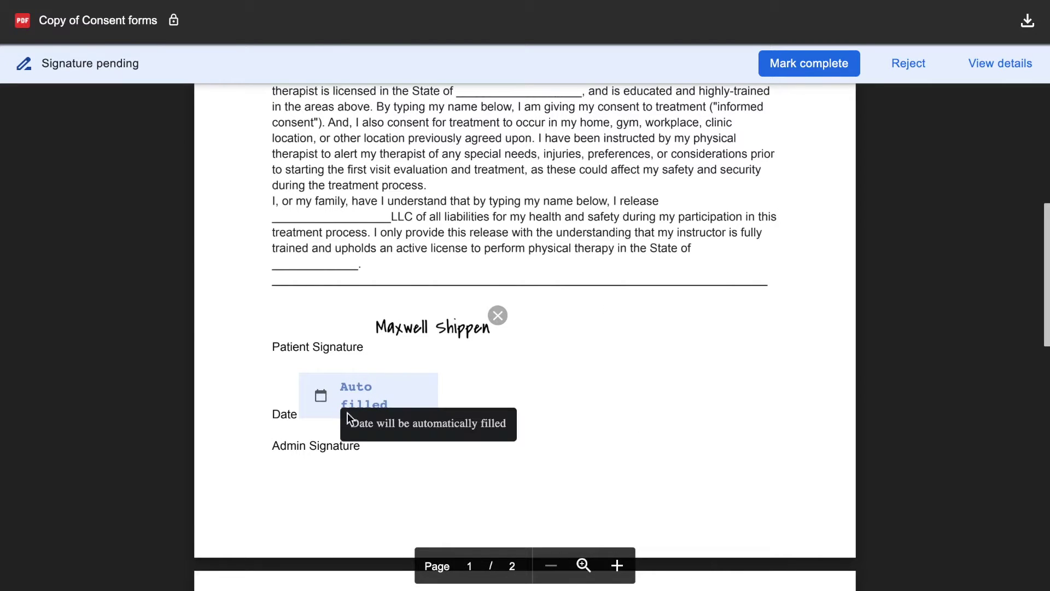
# Mark signing complete, accept the beta eSignature Terms of Service, and close the signing window
pyautogui.scroll(8, 624, 366)
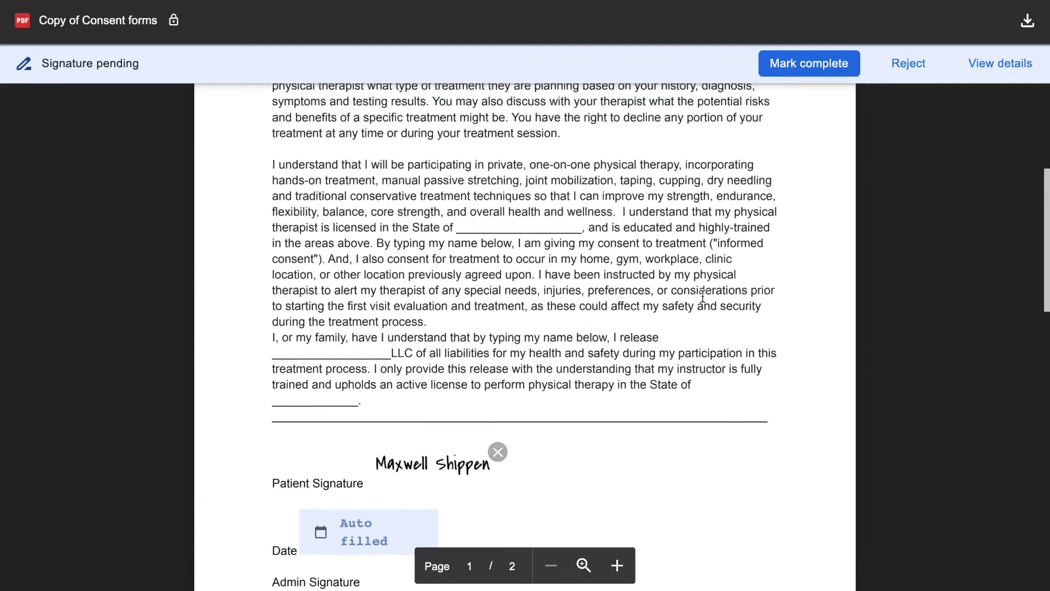
pyautogui.click(808, 69)
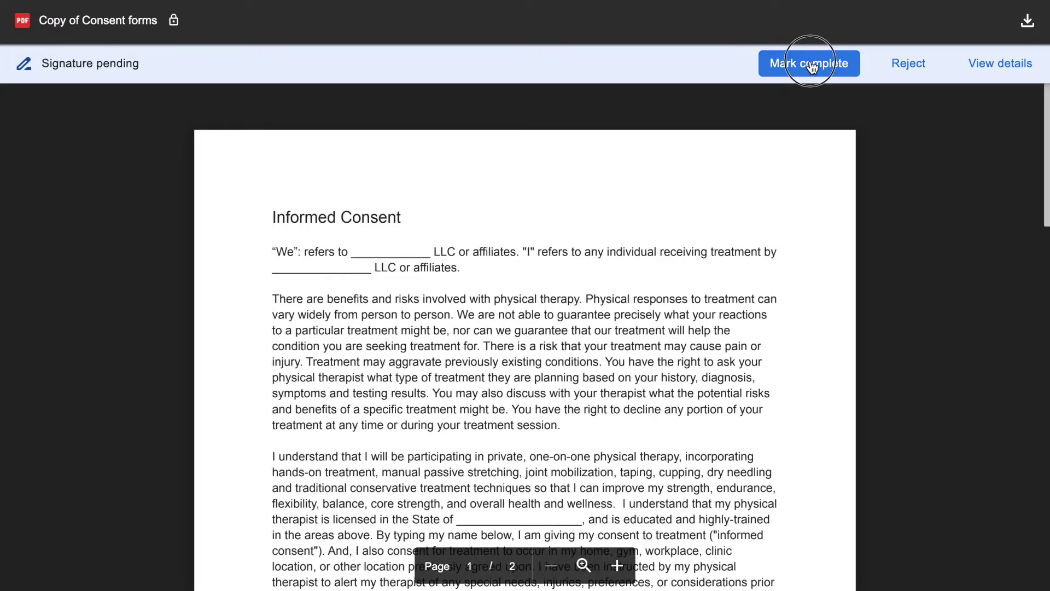
pyautogui.click(360, 383)
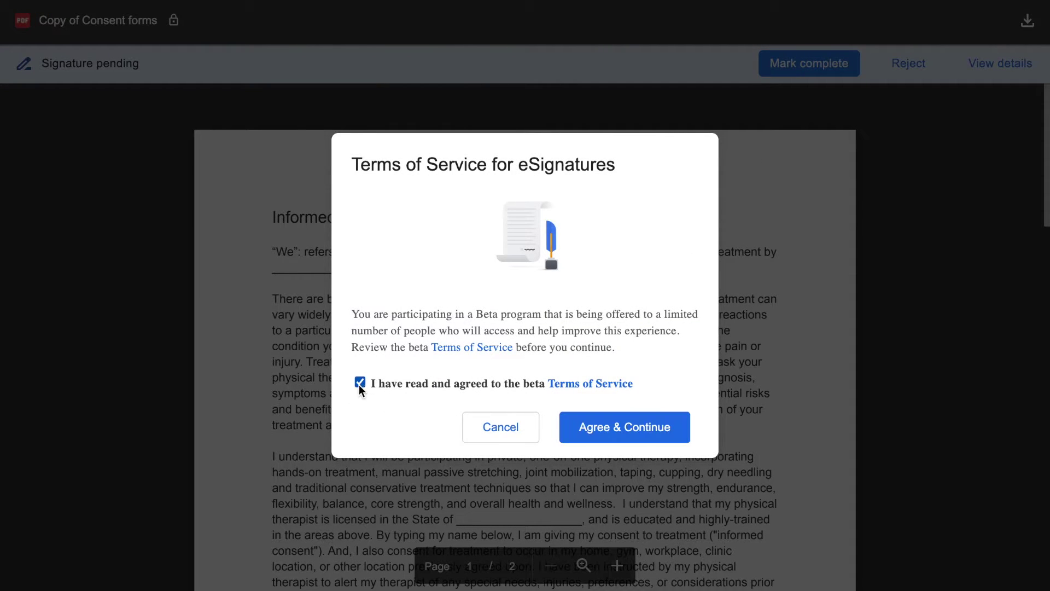
pyautogui.click(650, 428)
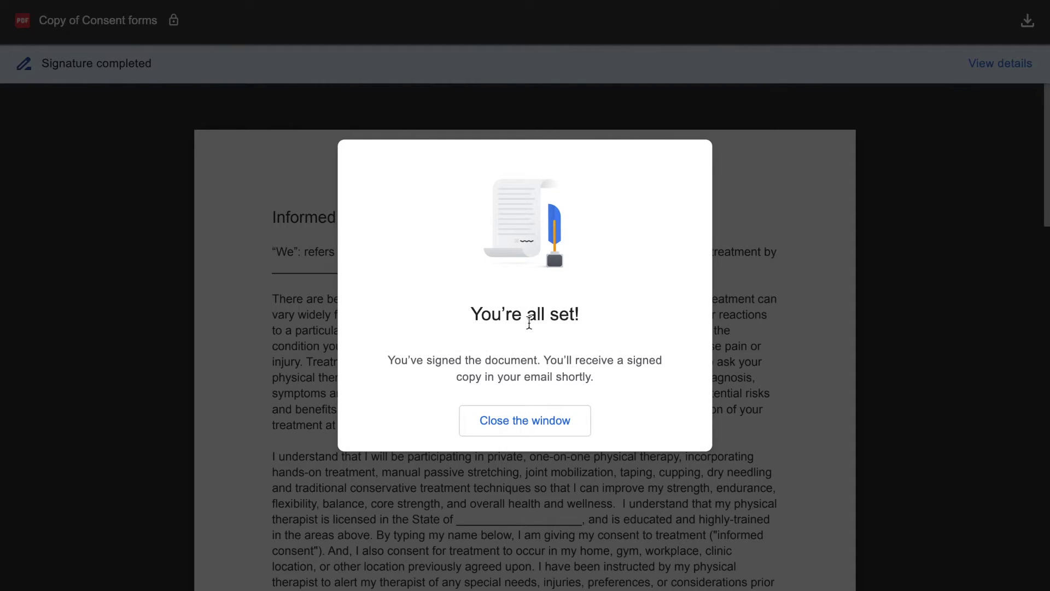
pyautogui.moveTo(471, 360); pyautogui.dragTo(598, 360)
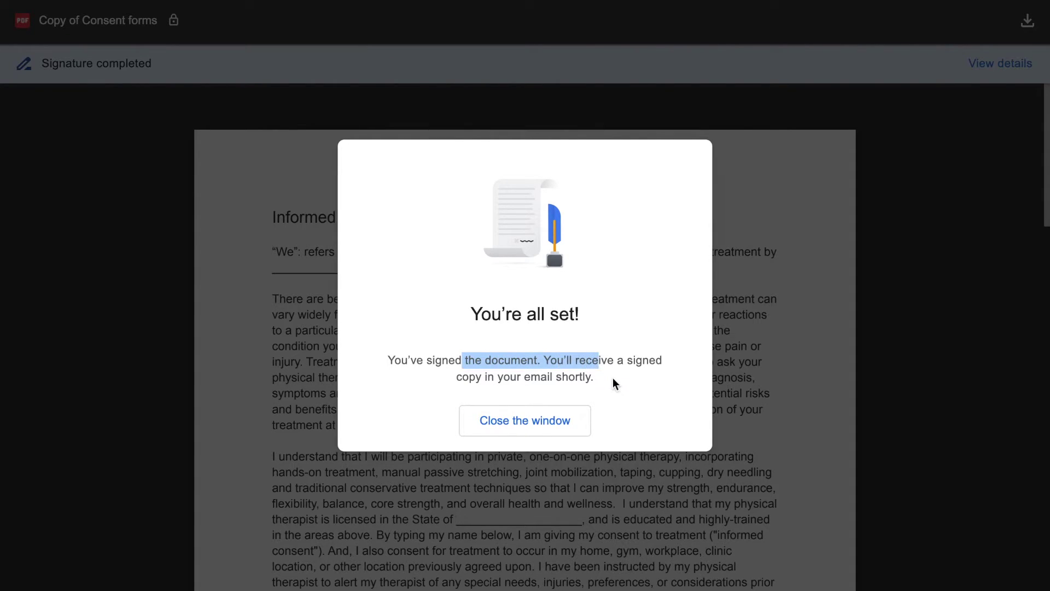
pyautogui.tripleClick(489, 355)
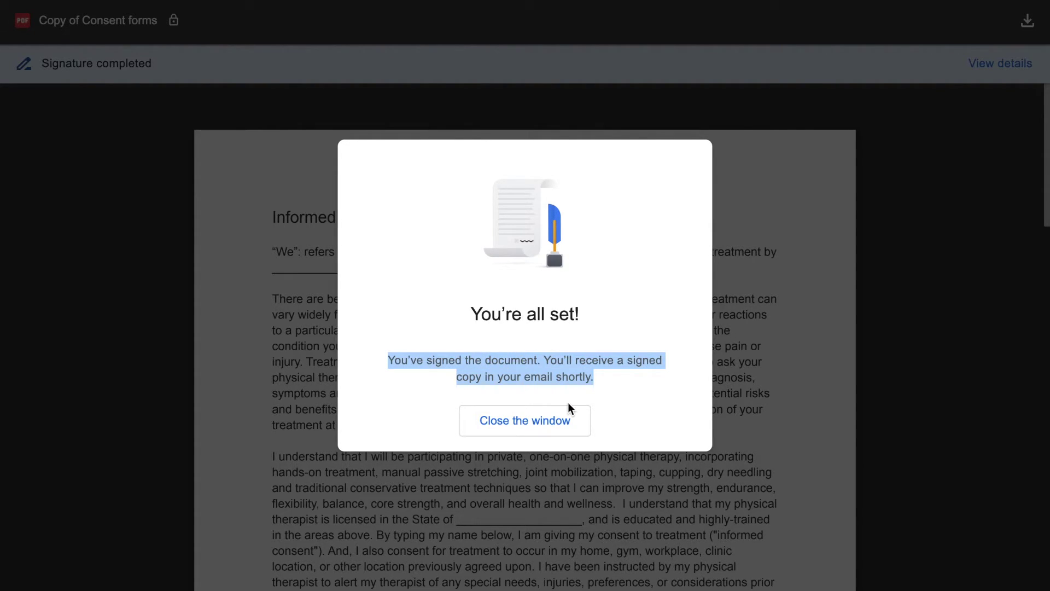
pyautogui.click(567, 422)
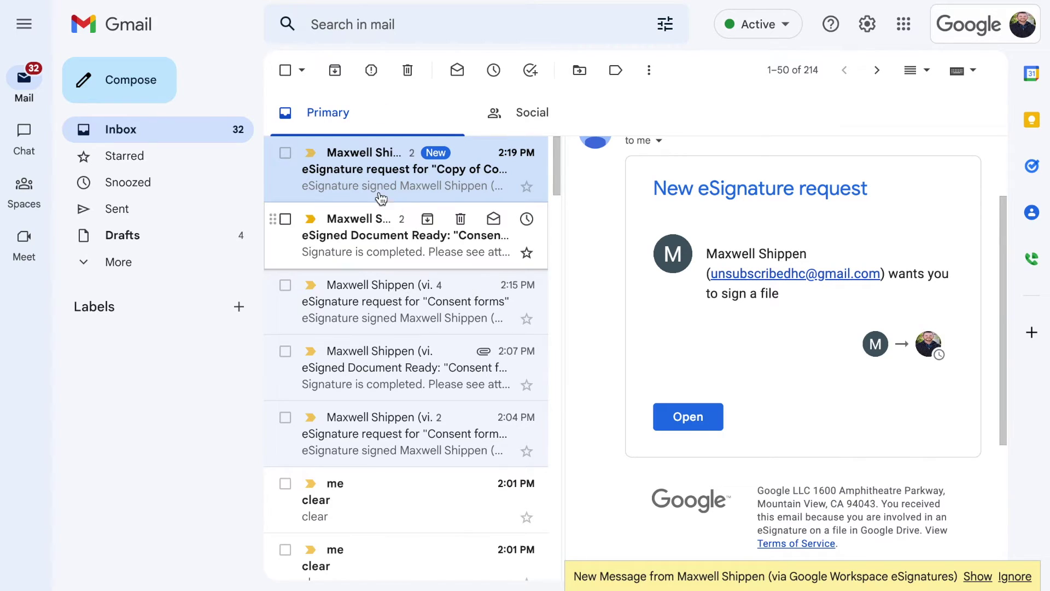
# Check the signed notification, then open Consent forms .pdf from the eSigned Document Ready email
pyautogui.click(365, 177)
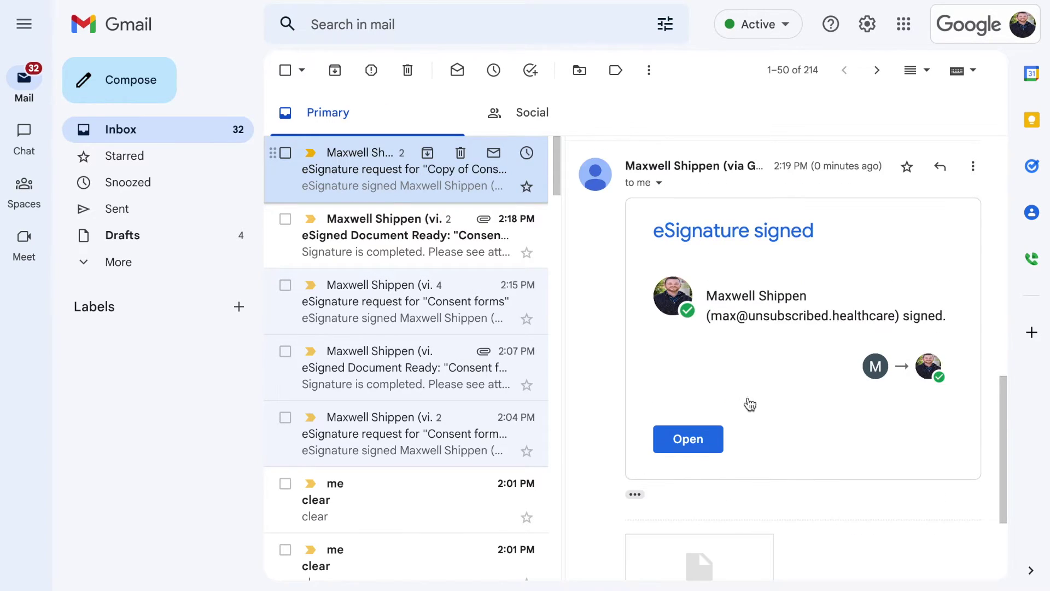
pyautogui.scroll(-3, 747, 400)
pyautogui.moveTo(741, 438)
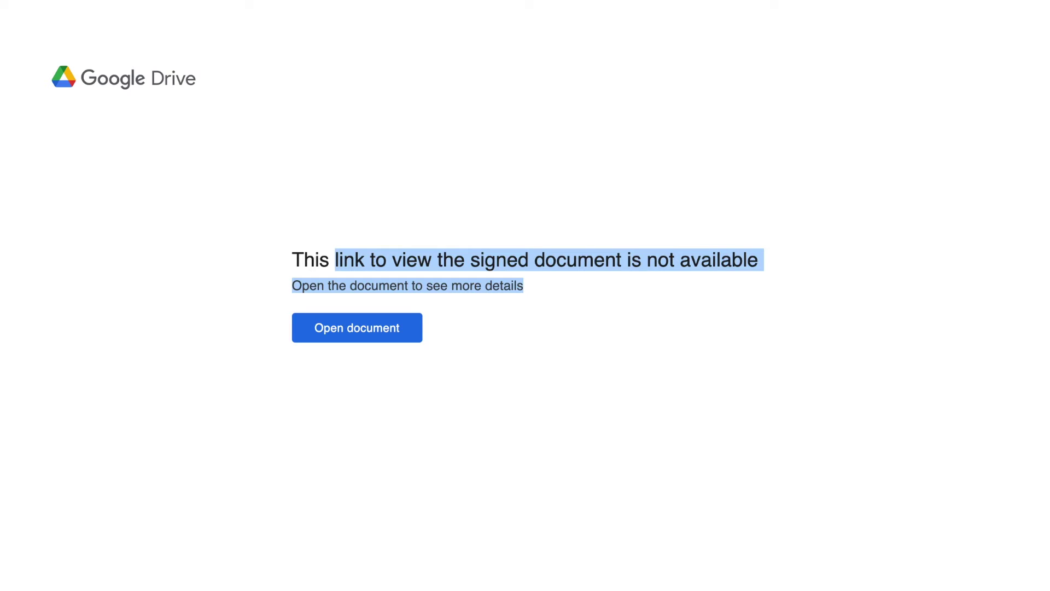
pyautogui.click(137, 0)
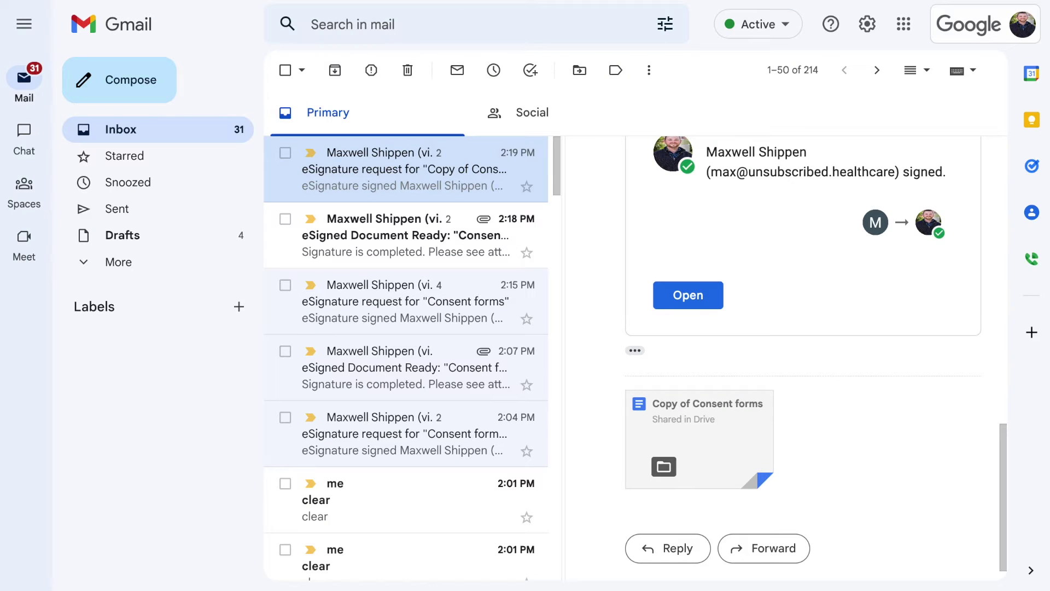
pyautogui.click(398, 246)
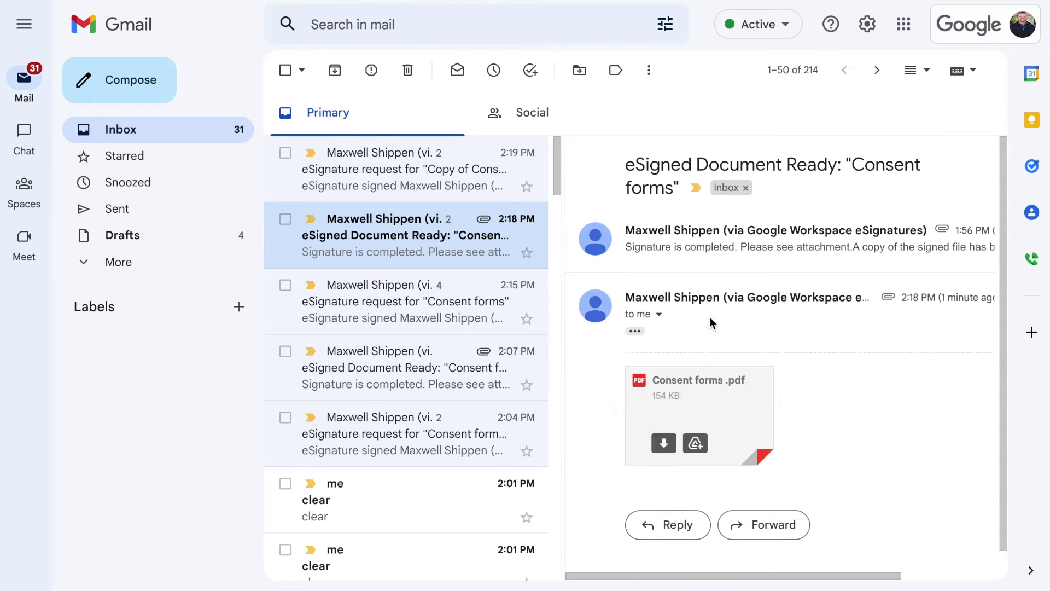
pyautogui.click(723, 393)
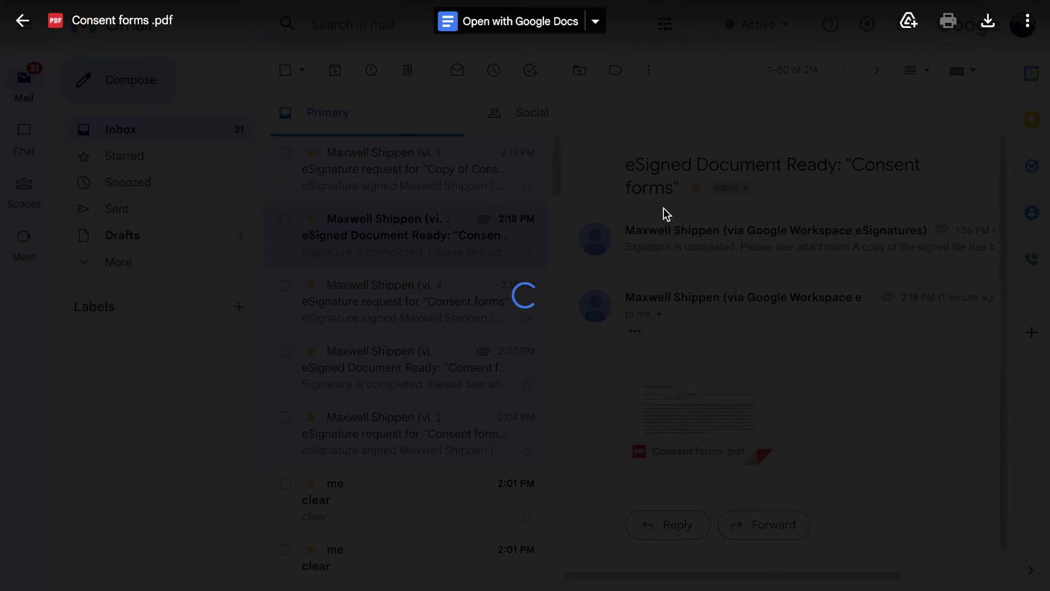
pyautogui.scroll(-3, 515, 250)
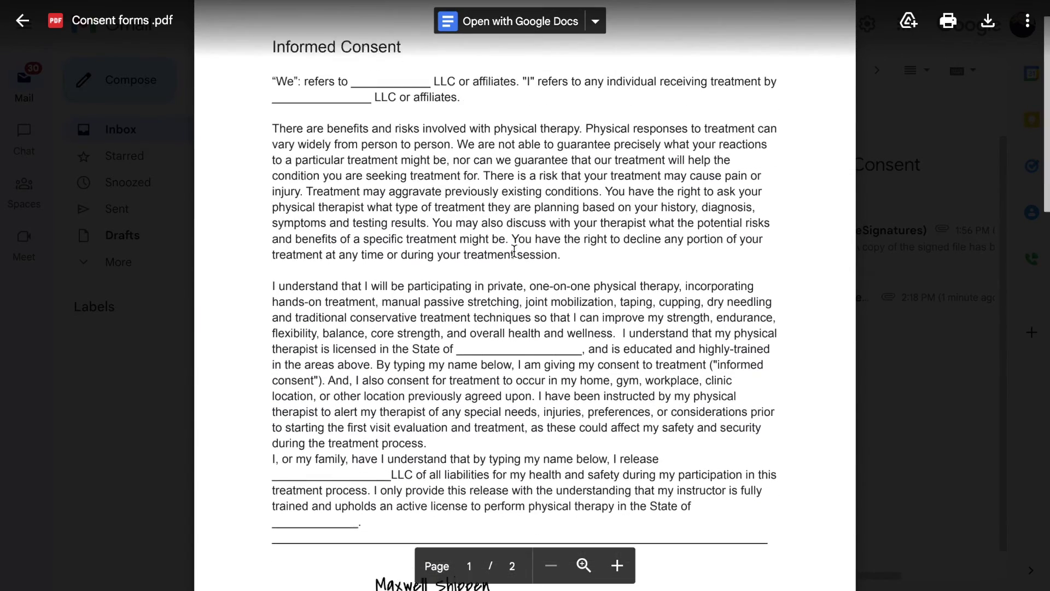
pyautogui.scroll(-6, 514, 251)
pyautogui.scroll(8, 515, 251)
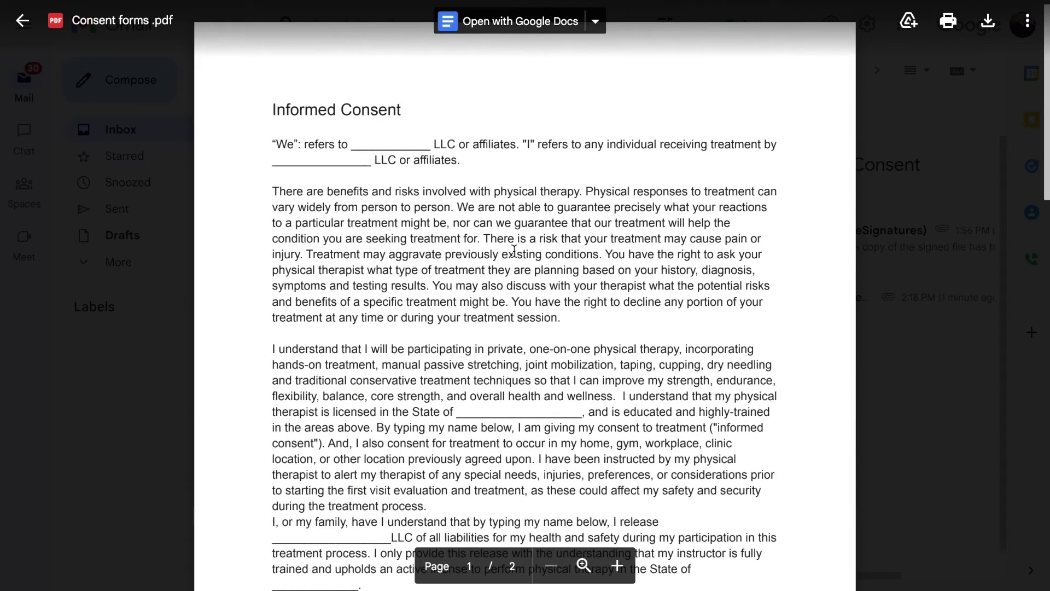
pyautogui.scroll(-9, 514, 250)
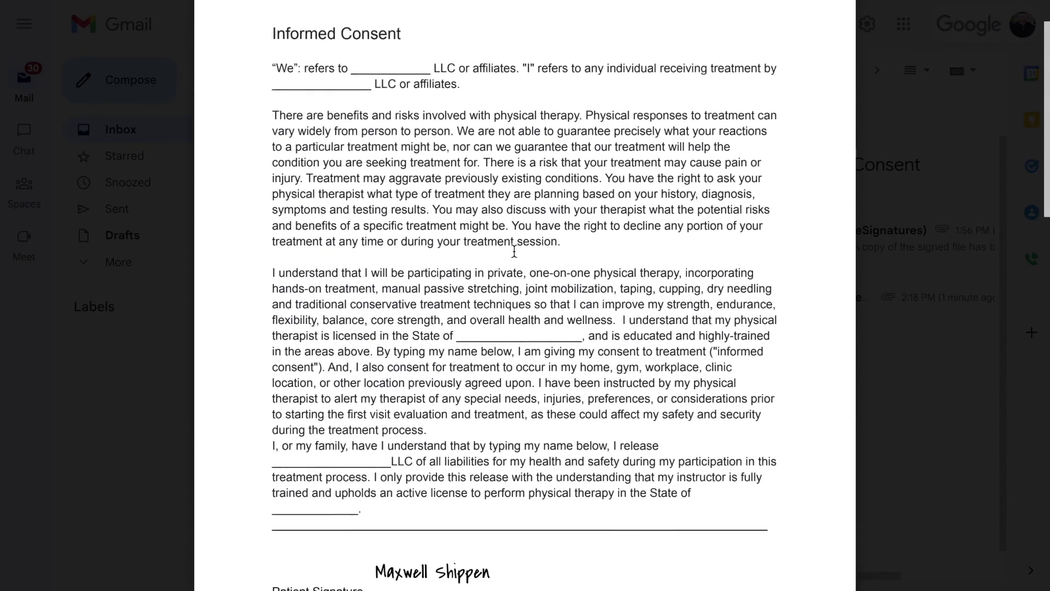
pyautogui.scroll(9, 499, 261)
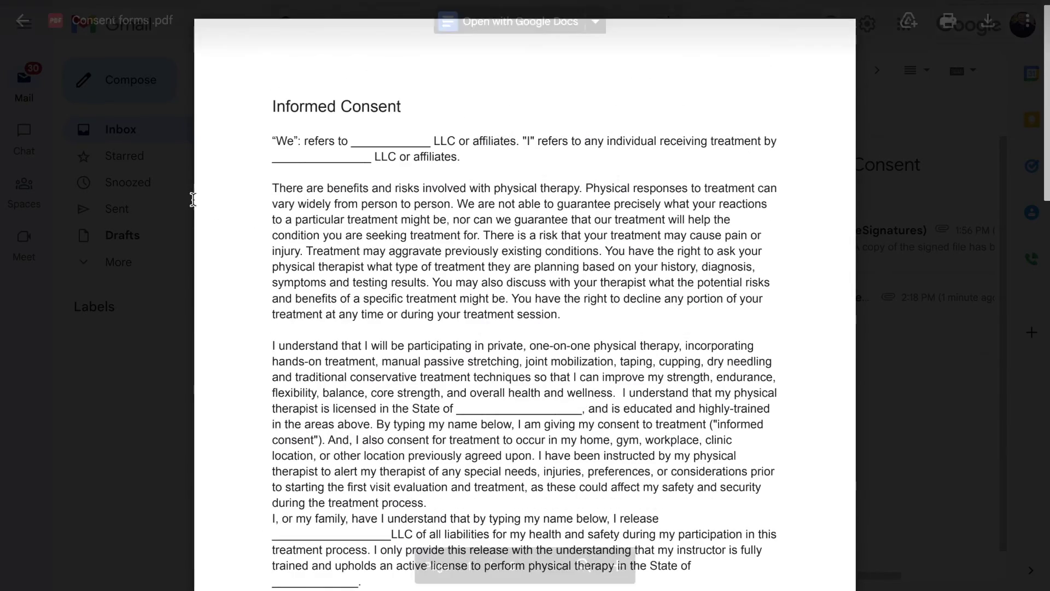
pyautogui.scroll(-2, 469, 291)
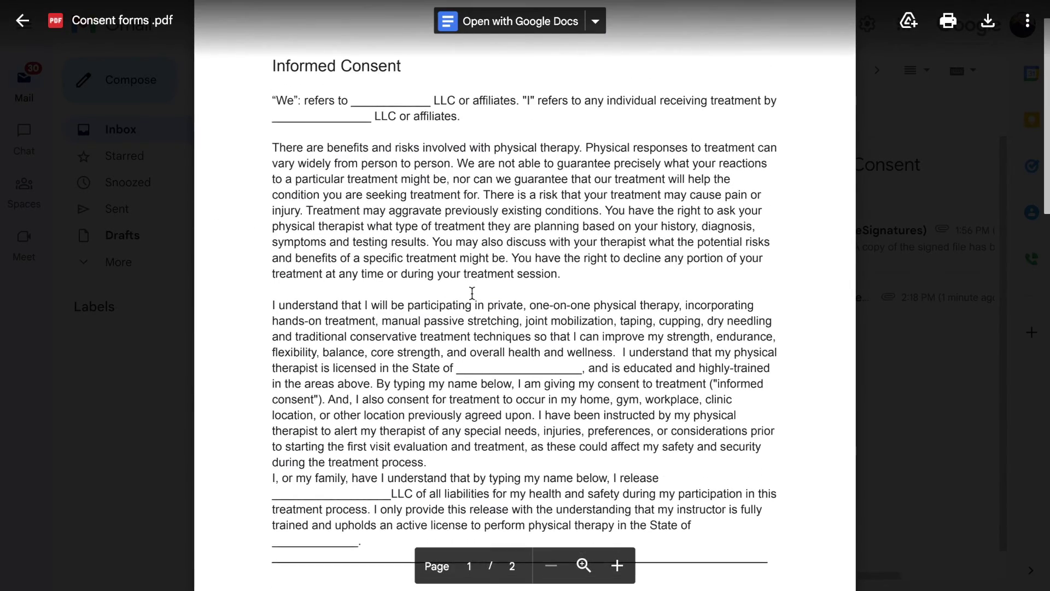